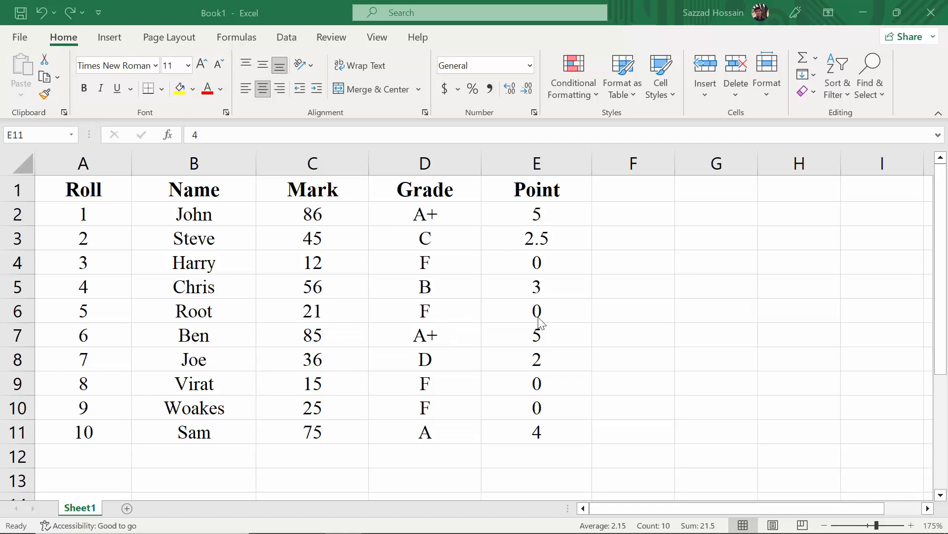
Highlight the marks in C2:C11 that are less than 33 using Light Red Fill with Dark Red Text
click(326, 432)
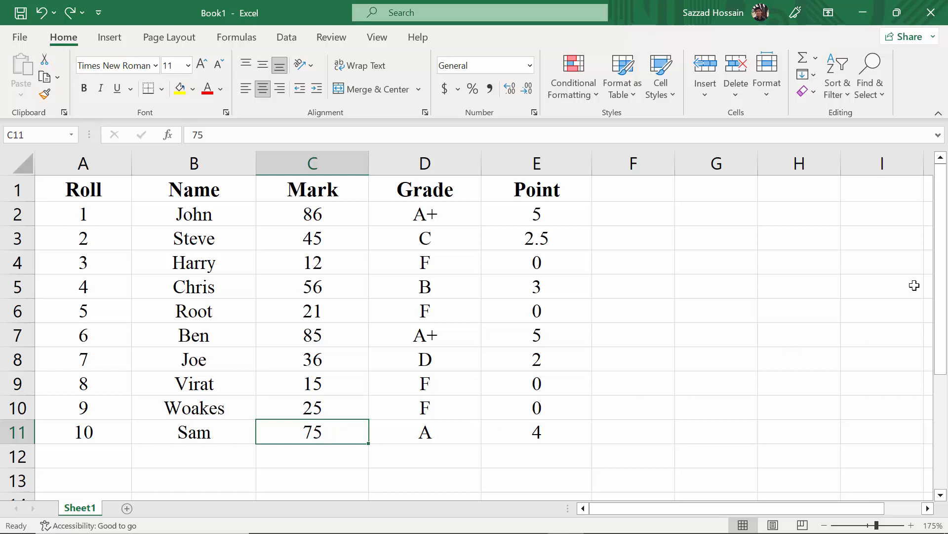
key(shift+Up)
key(shift+Up)
key(shift+Up)
key(shift+Up)
key(shift+Up)
key(shift+Up)
key(shift+Up)
key(shift+Up)
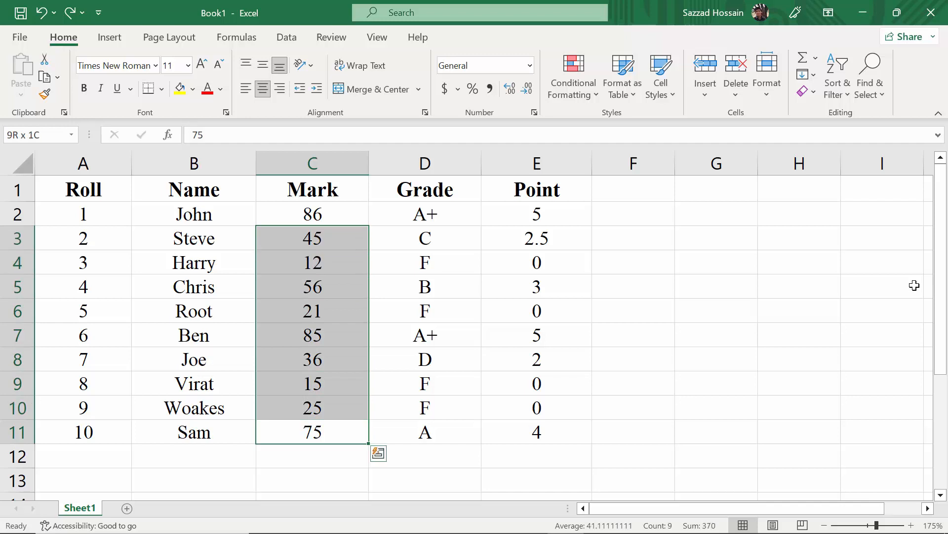
key(shift+Up)
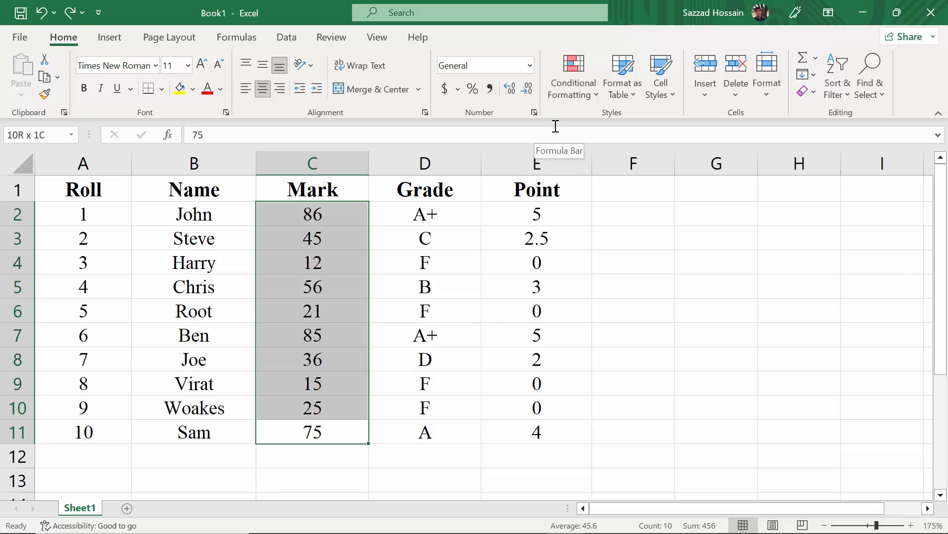
click(597, 95)
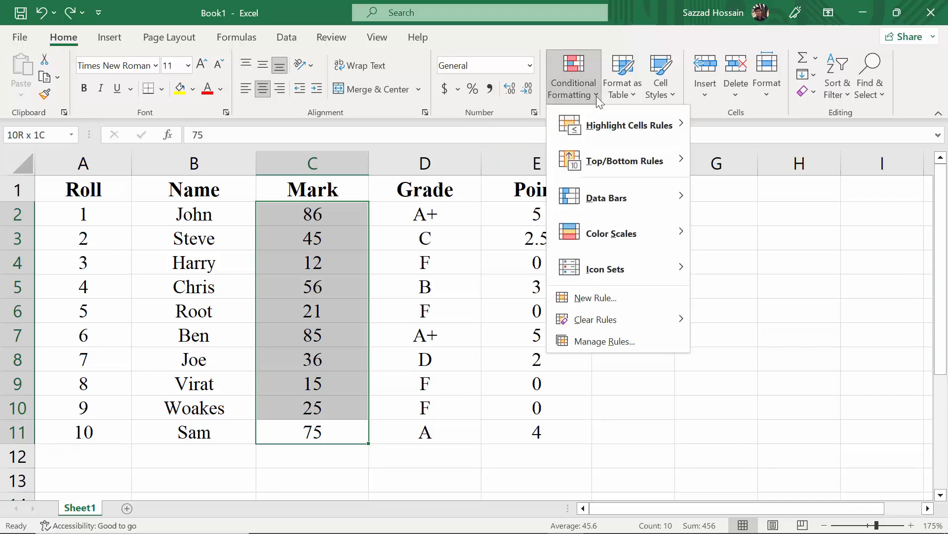
mouse_move(631, 124)
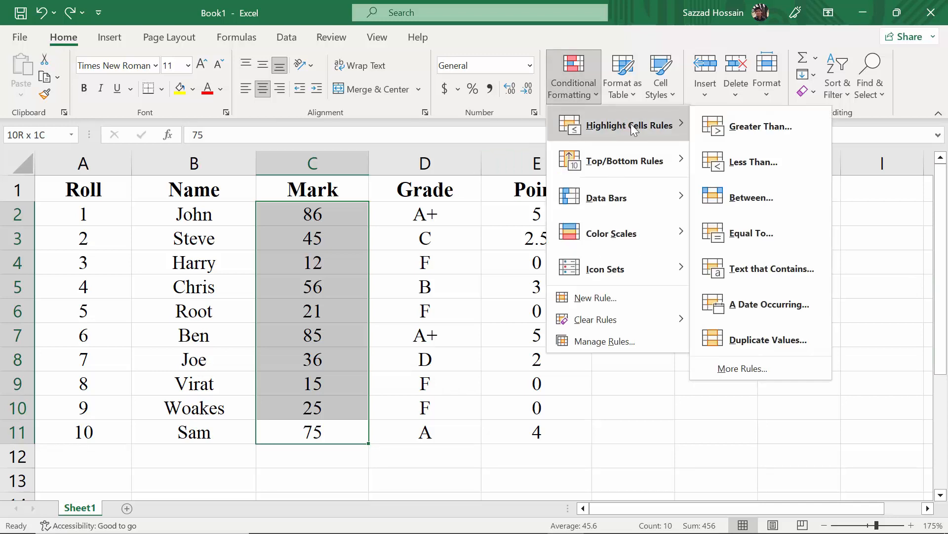
click(596, 96)
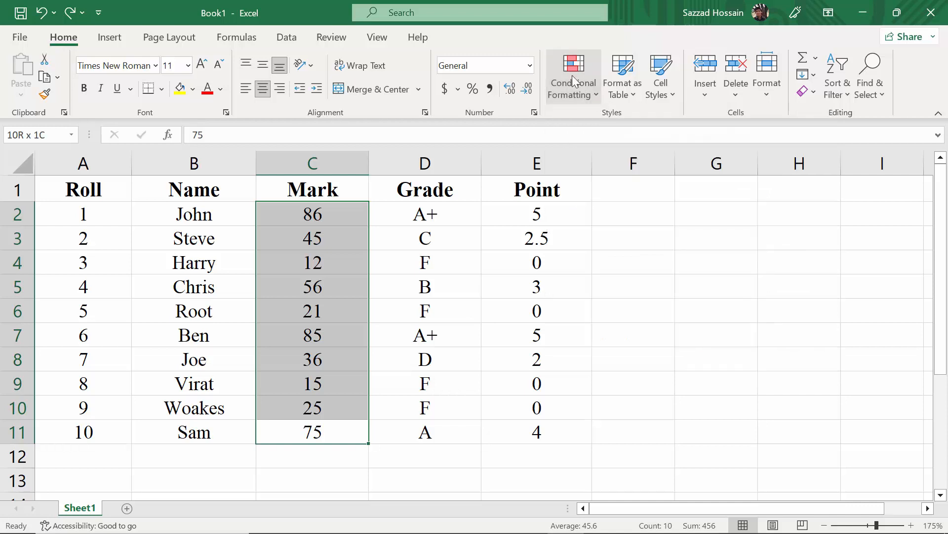
click(596, 95)
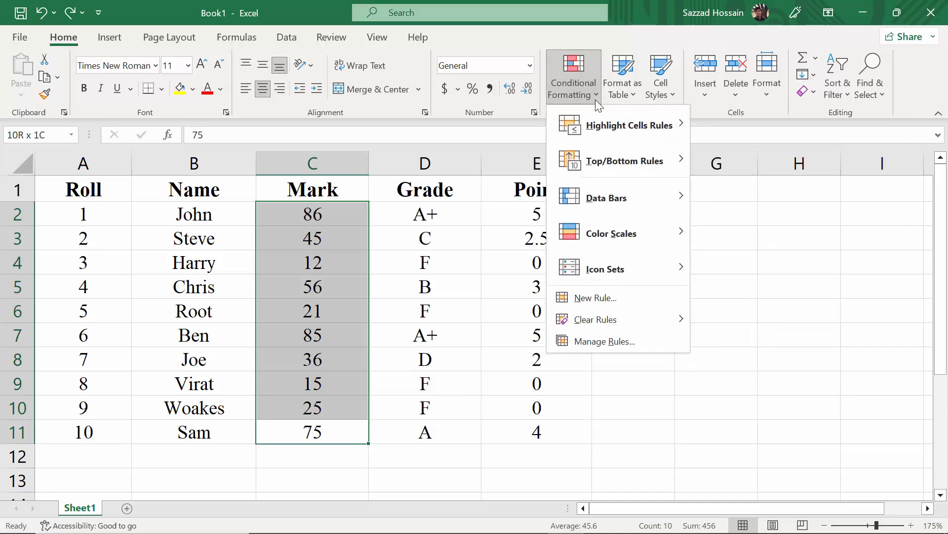
mouse_move(645, 123)
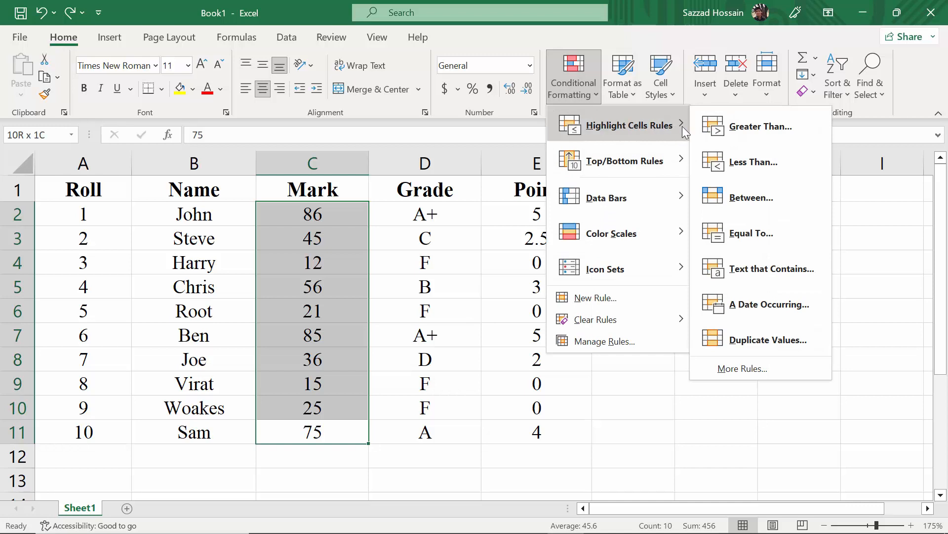
click(730, 161)
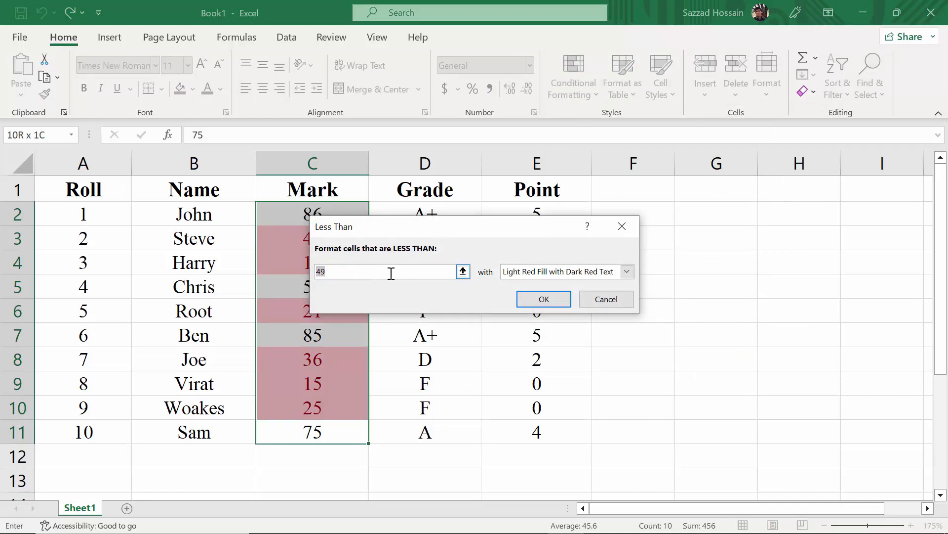
text(33)
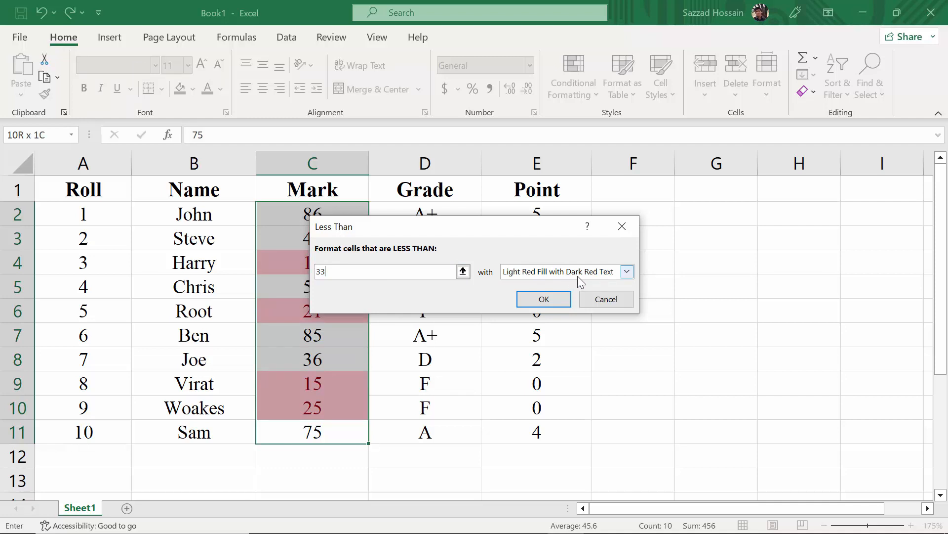
click(626, 273)
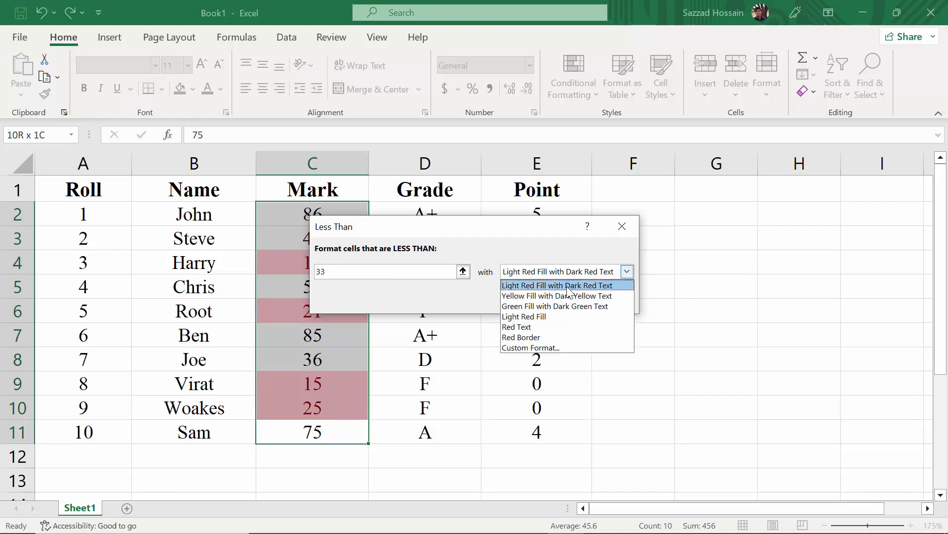
click(567, 286)
click(605, 275)
click(587, 287)
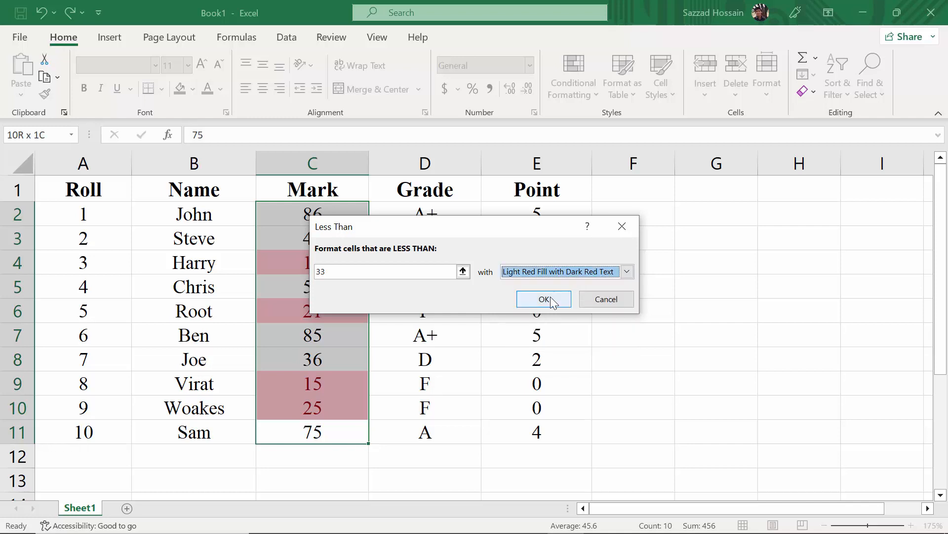
click(553, 302)
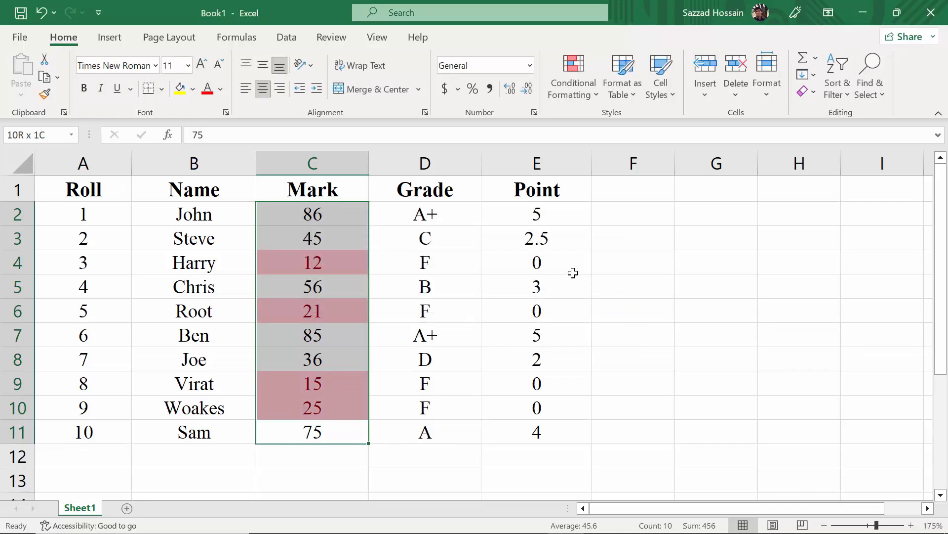
click(573, 272)
Check the individual cells highlighted by the Less Than rule in the Mark column
click(327, 265)
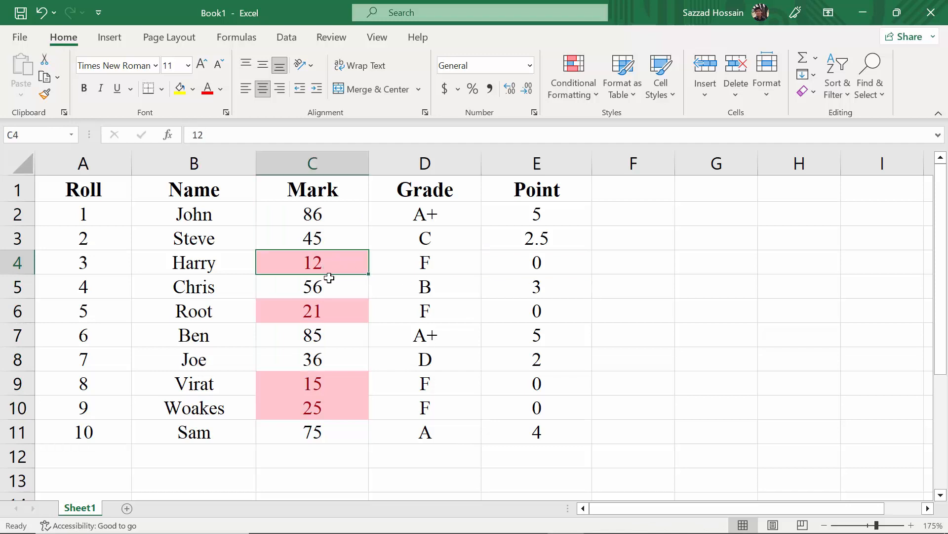
click(322, 313)
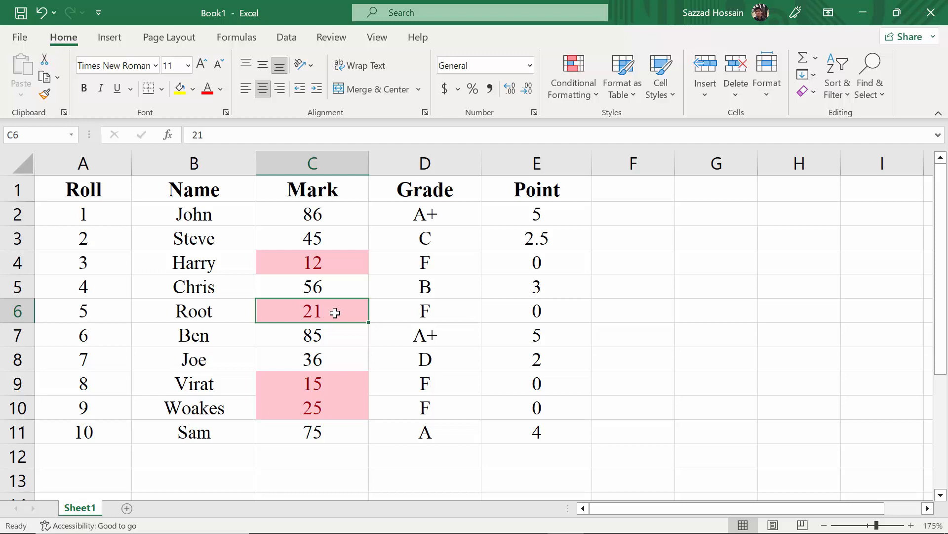
click(325, 386)
click(323, 409)
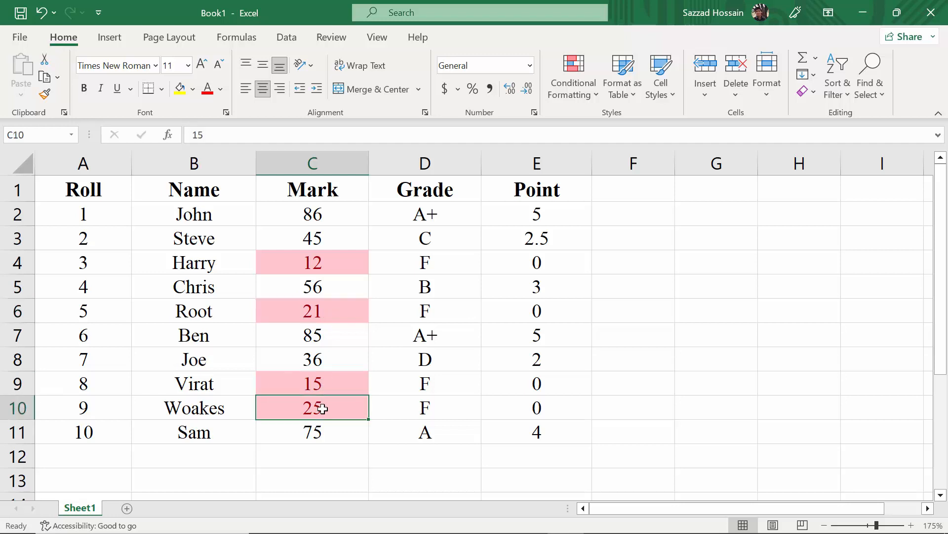
click(336, 387)
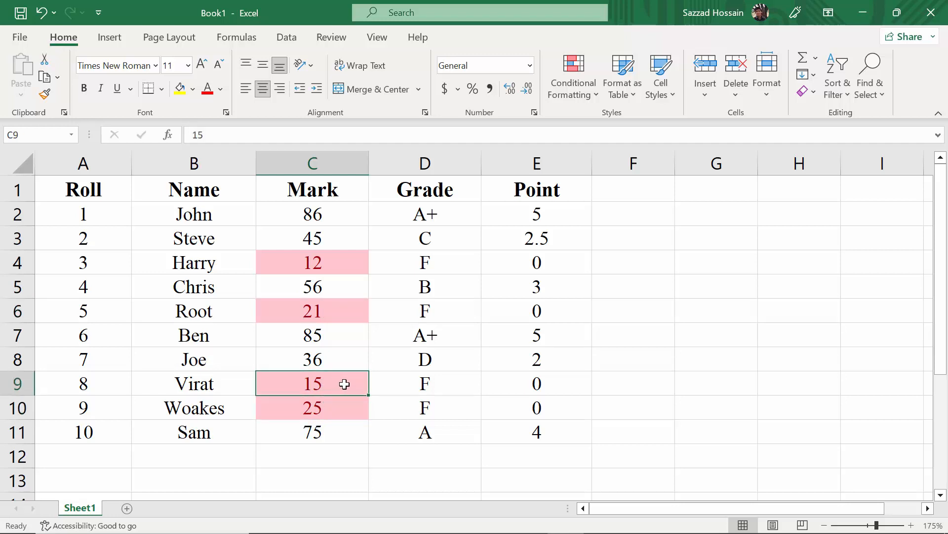
click(352, 316)
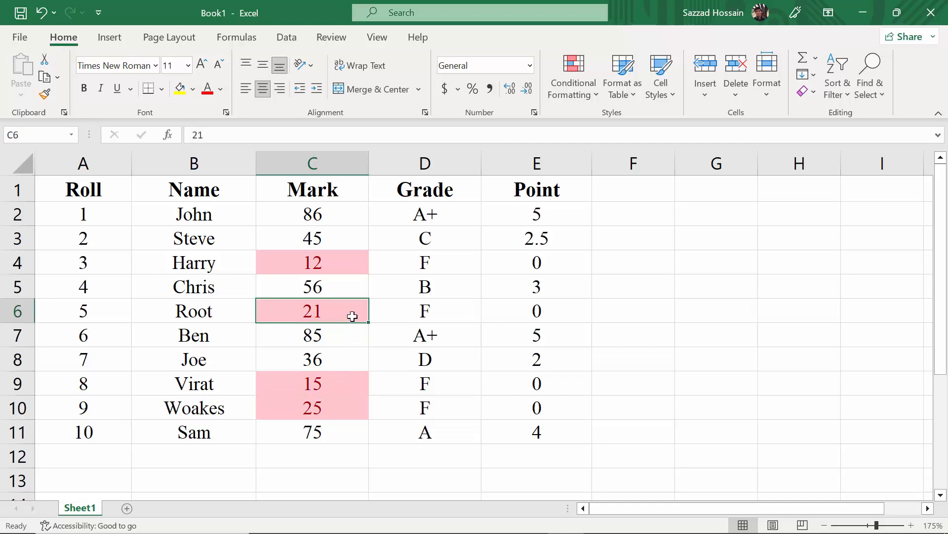
click(353, 268)
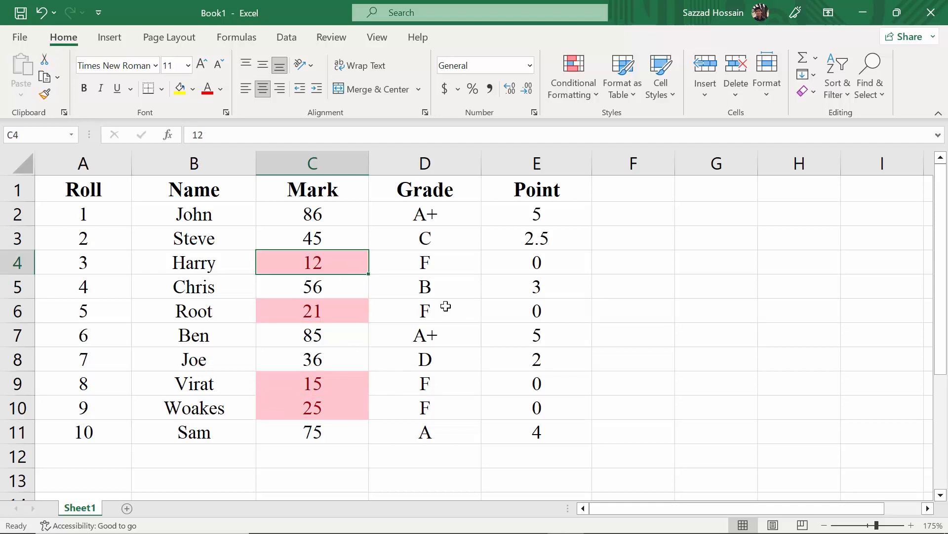
Examine the cells holding an F in the Grade column, comparing them with the highlighted marks
click(424, 220)
click(436, 267)
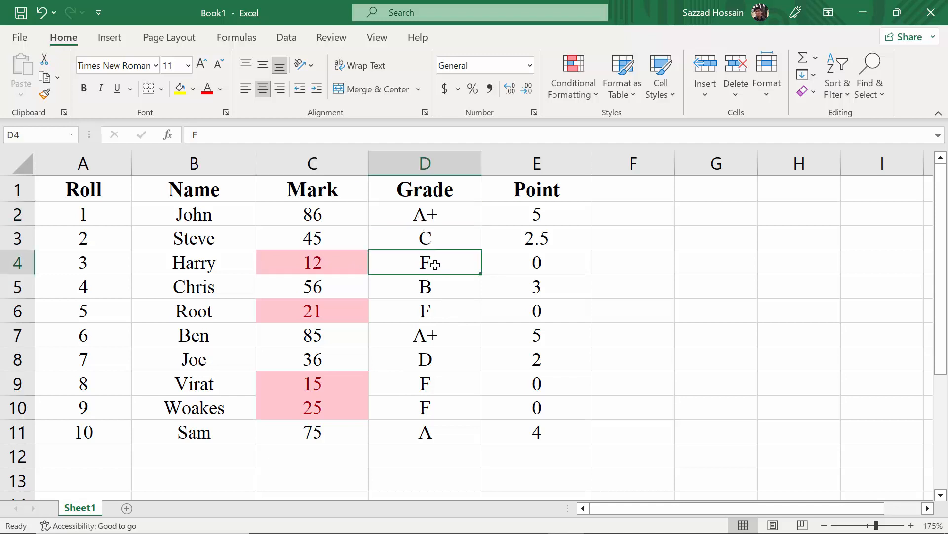
click(439, 305)
click(430, 265)
click(426, 309)
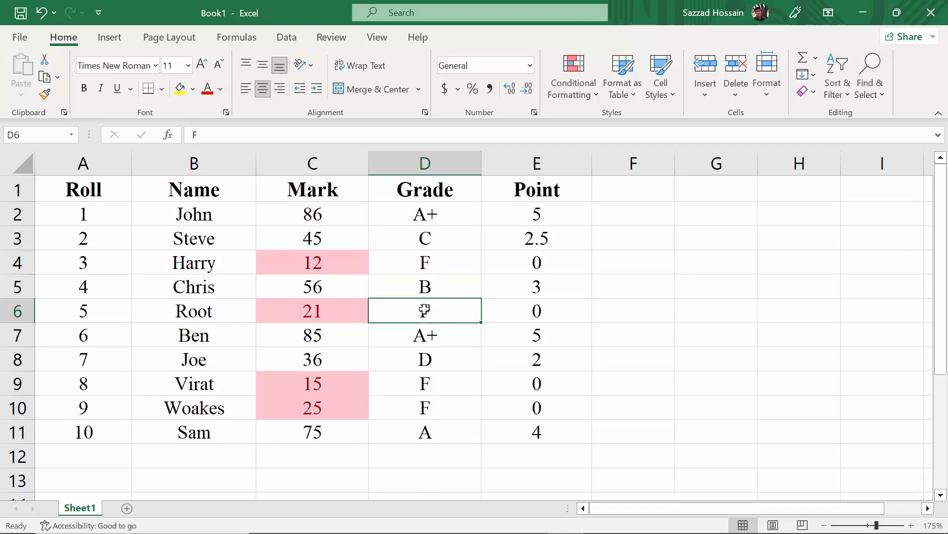
click(431, 262)
click(432, 307)
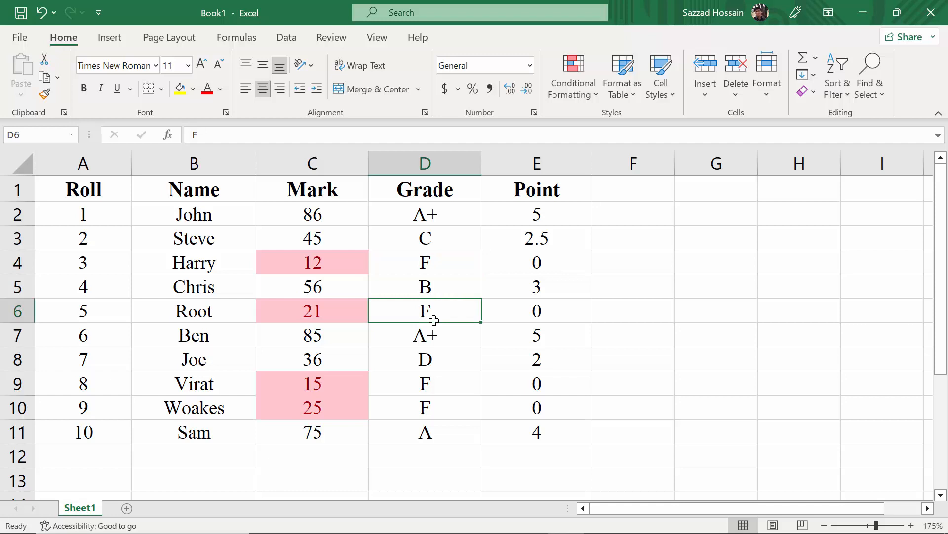
click(439, 381)
click(435, 401)
click(437, 427)
click(438, 410)
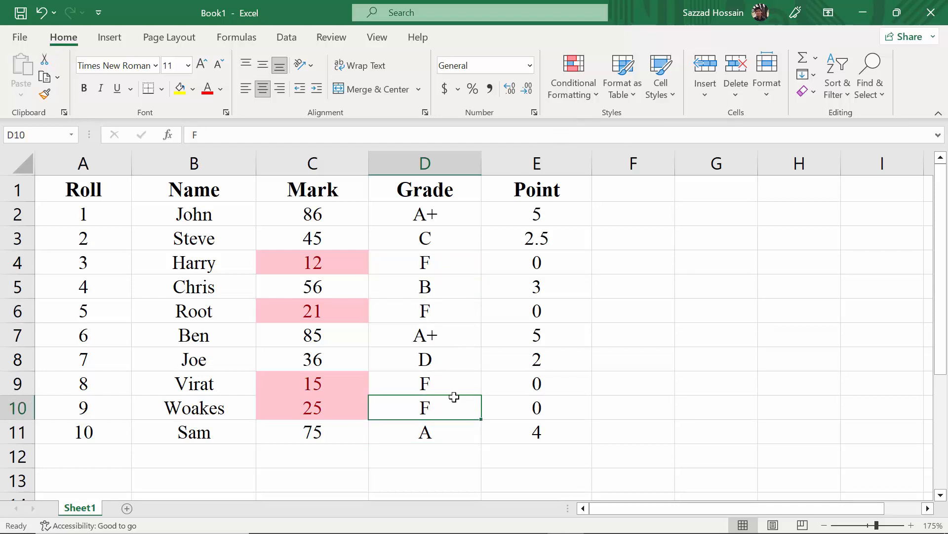
Highlight the grades in D2:D11 that contain the text F using Light Red Fill
click(442, 432)
key(shift+Up)
key(shift+Up)
key(shift+Up)
key(shift+Up)
key(shift+Up)
key(shift+Up)
key(shift+Up)
key(shift+Up)
key(shift+Up)
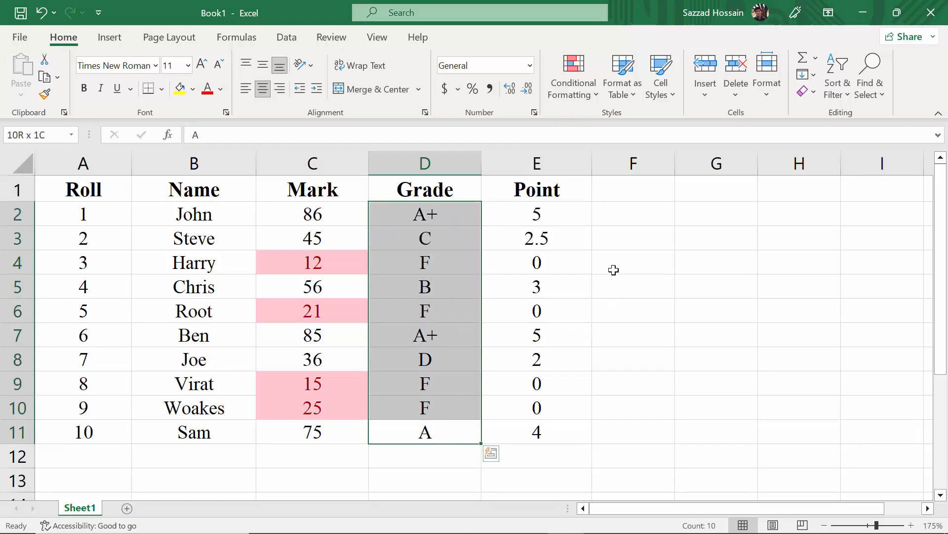
click(597, 96)
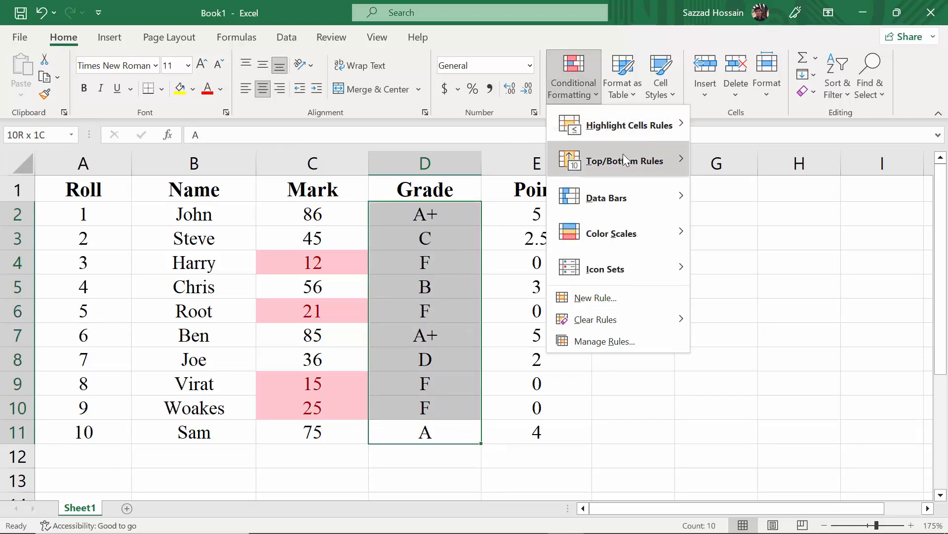
mouse_move(677, 134)
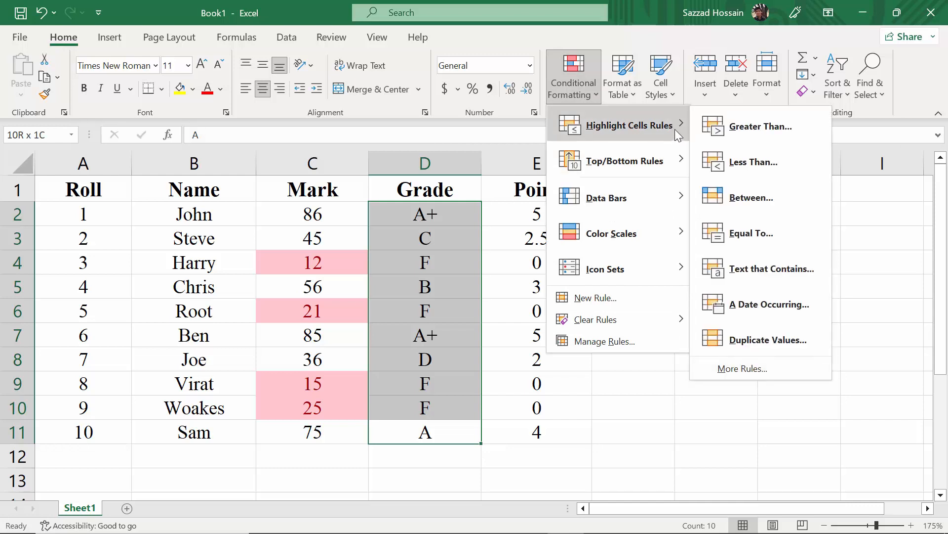
click(761, 272)
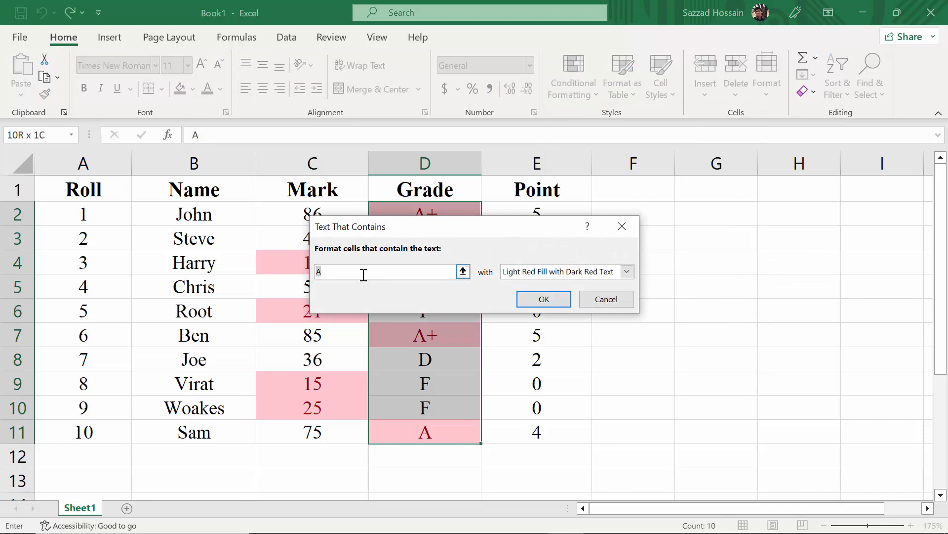
text(F)
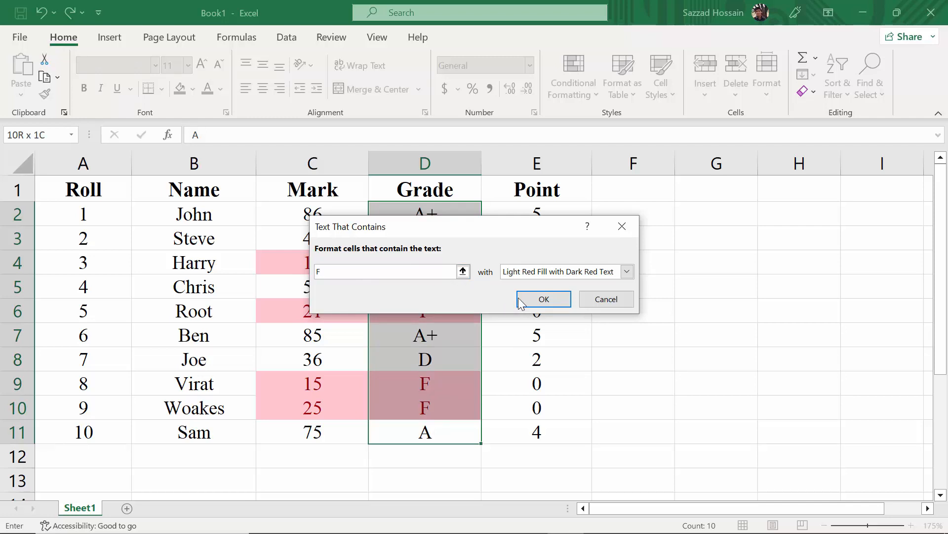
click(626, 271)
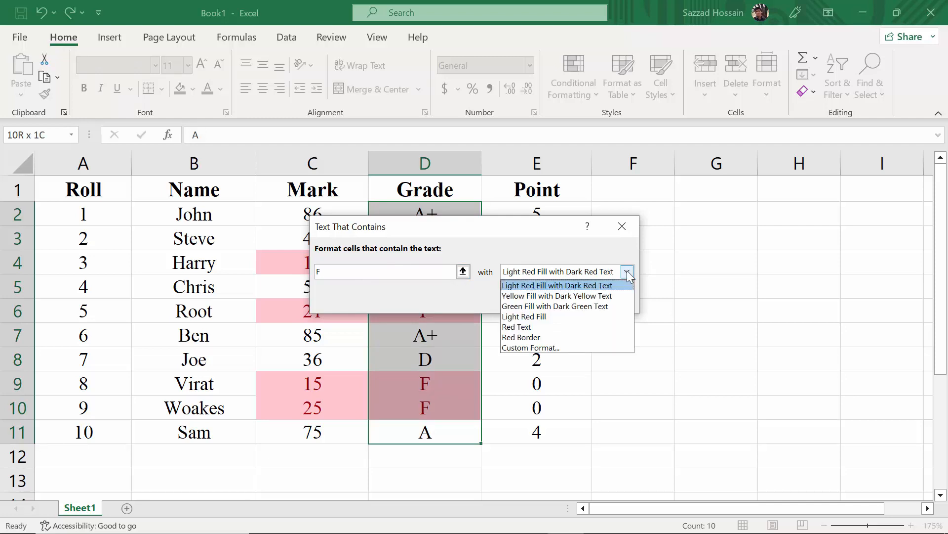
click(550, 316)
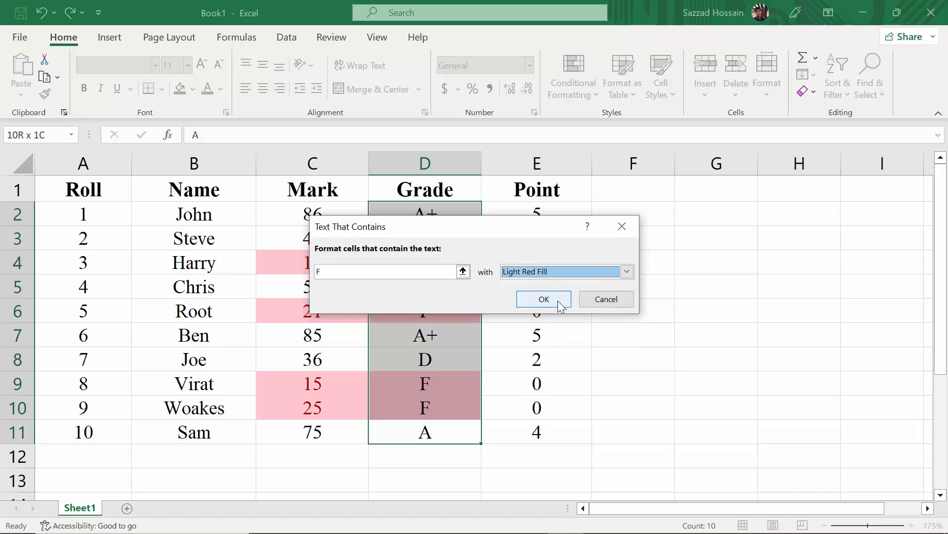
click(543, 299)
click(569, 365)
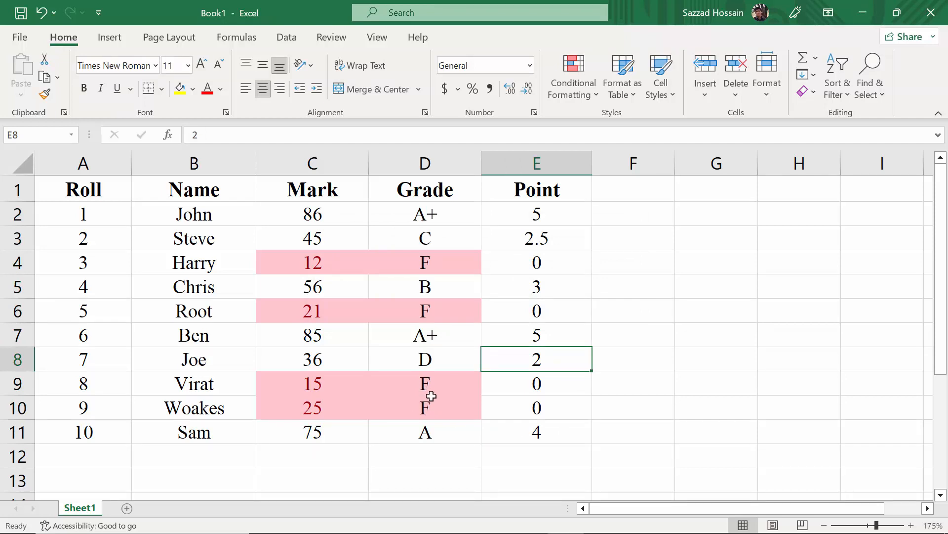
Check each cell highlighted by the text rule in the Grade column
click(437, 262)
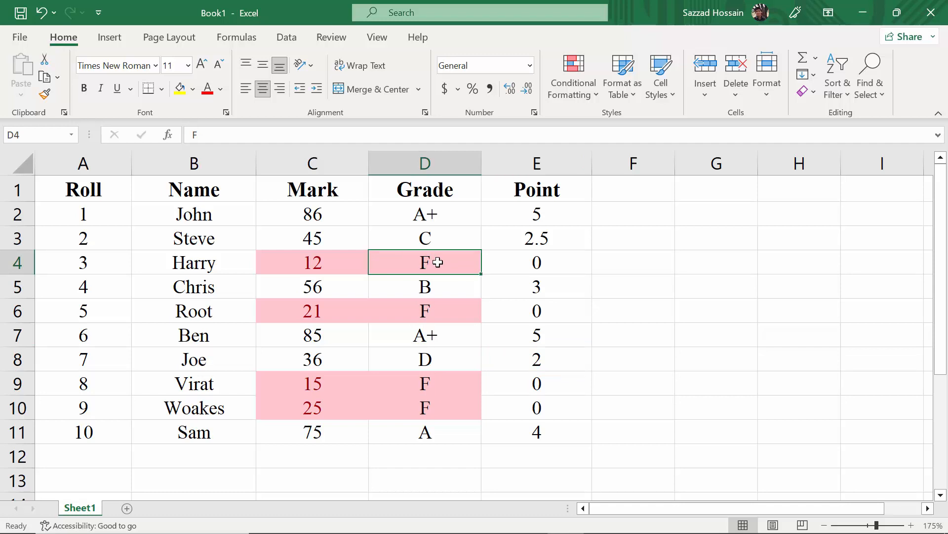
click(427, 311)
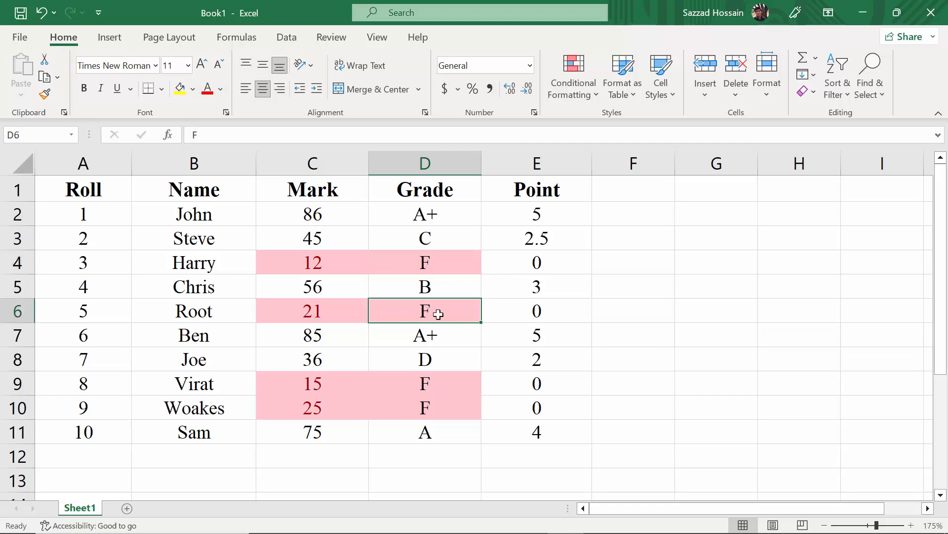
click(446, 378)
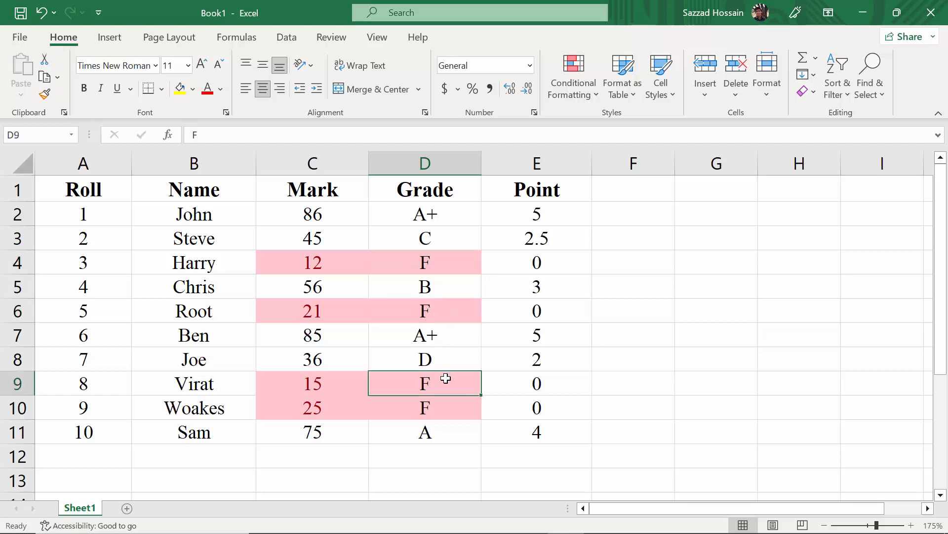
click(447, 410)
Start a Less Than highlight rule for the points in E2:E11 with a threshold of 2
click(530, 428)
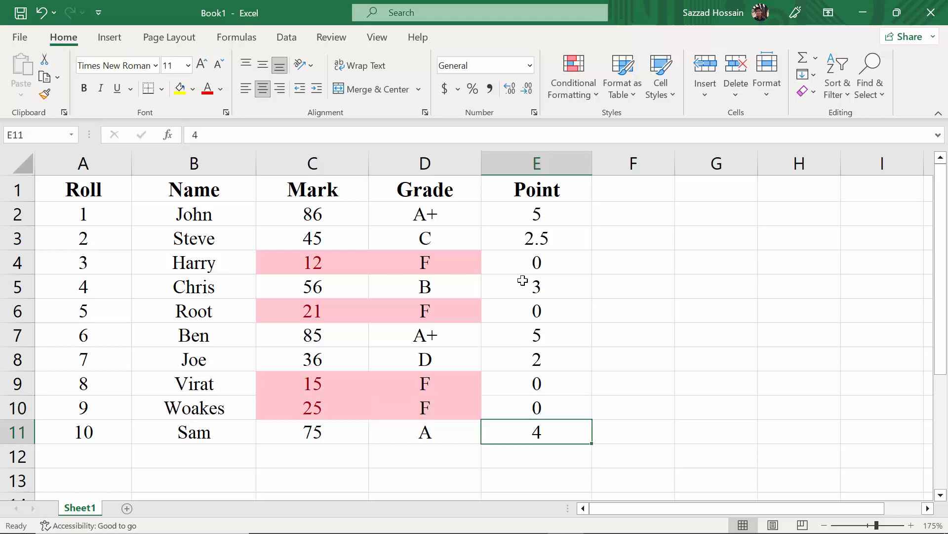
click(543, 224)
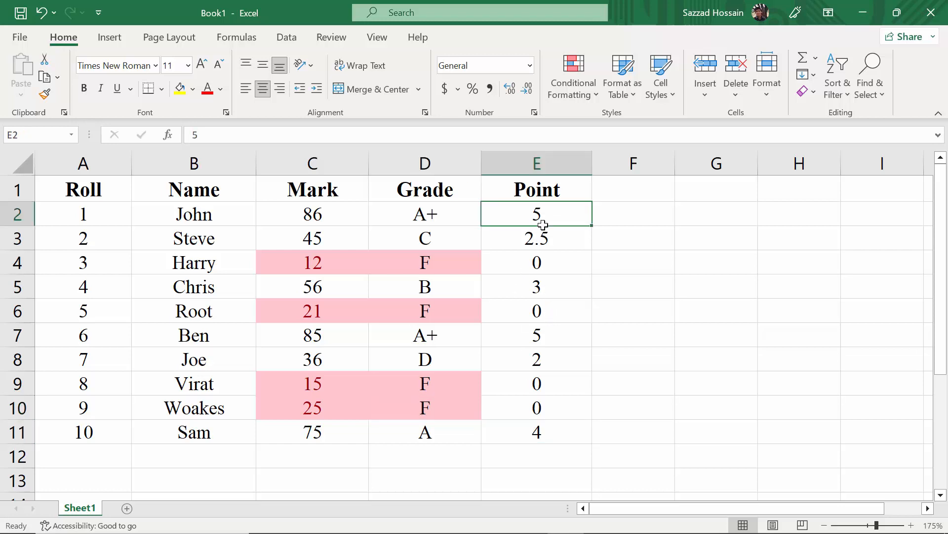
click(552, 431)
click(549, 411)
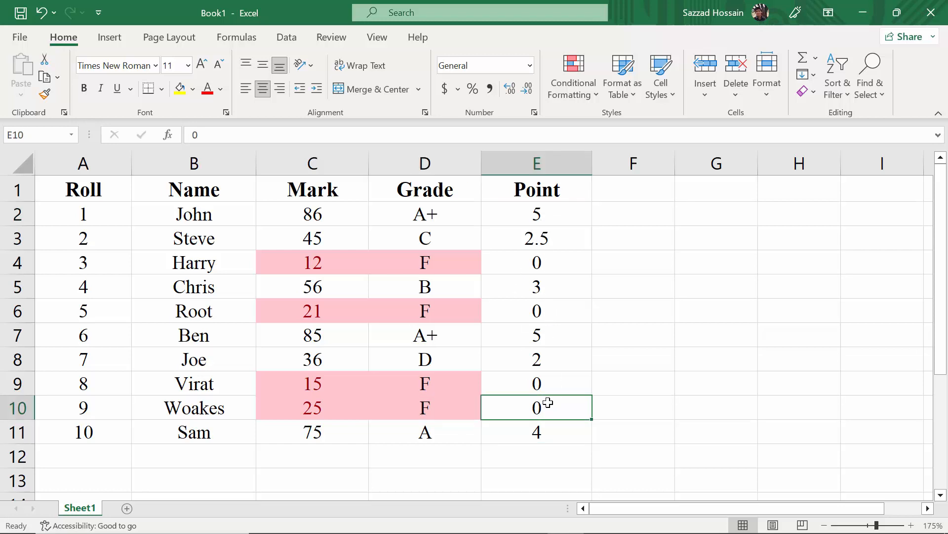
click(550, 424)
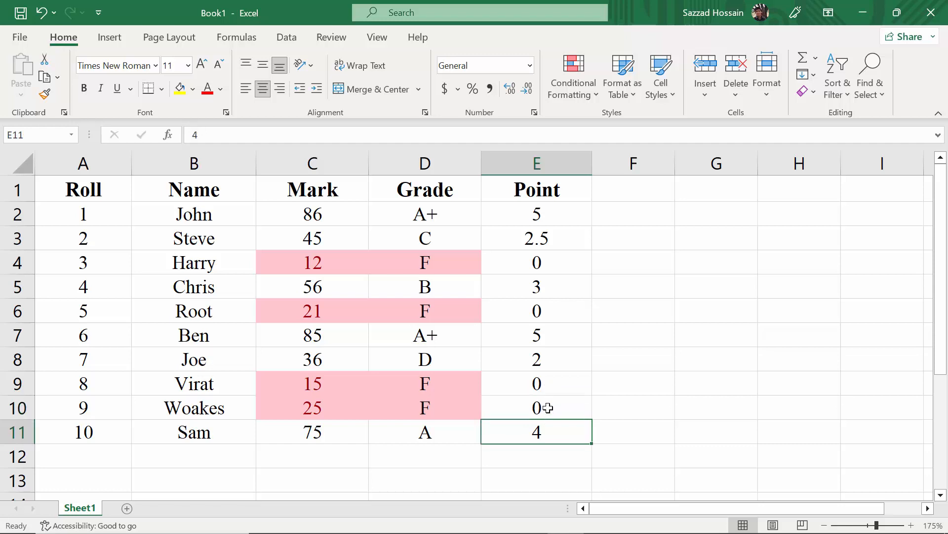
key(shift+Up)
key(shift+Up)
key(shift+Up)
key(shift+Up)
key(shift+Up)
key(shift+Up)
key(shift+Up)
key(shift+Up)
key(shift+Up)
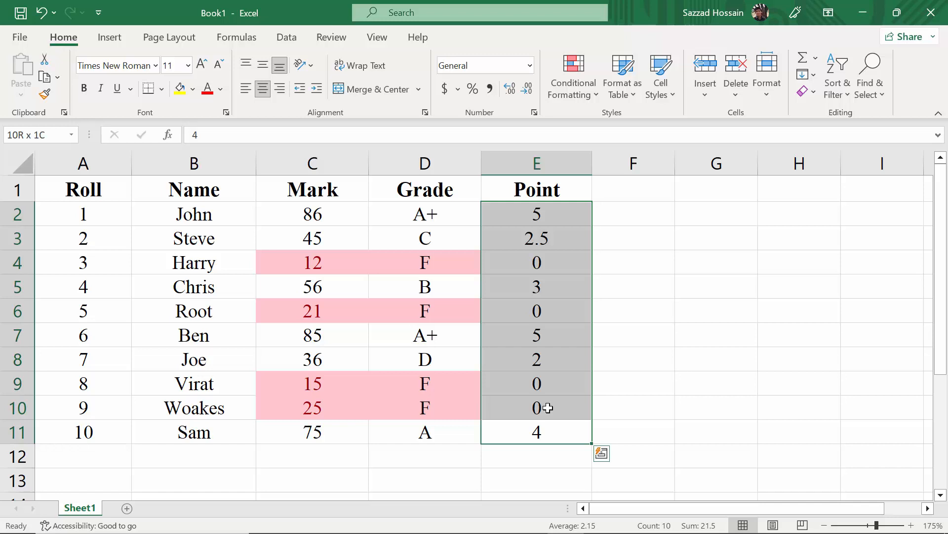
click(594, 93)
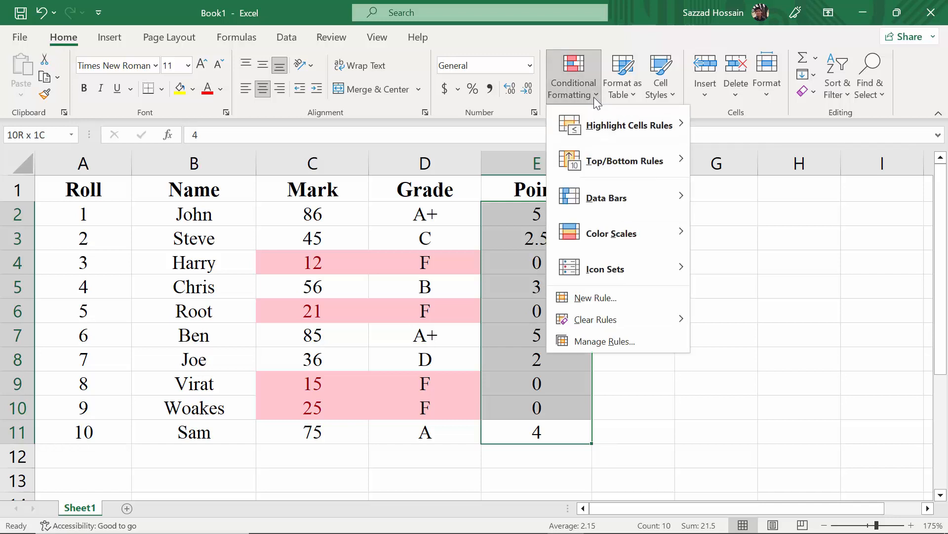
mouse_move(649, 128)
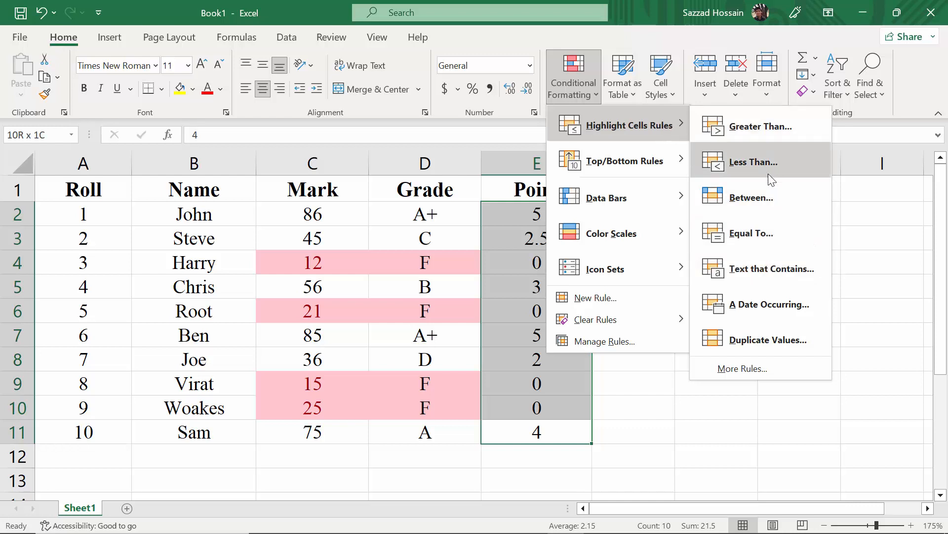
click(753, 162)
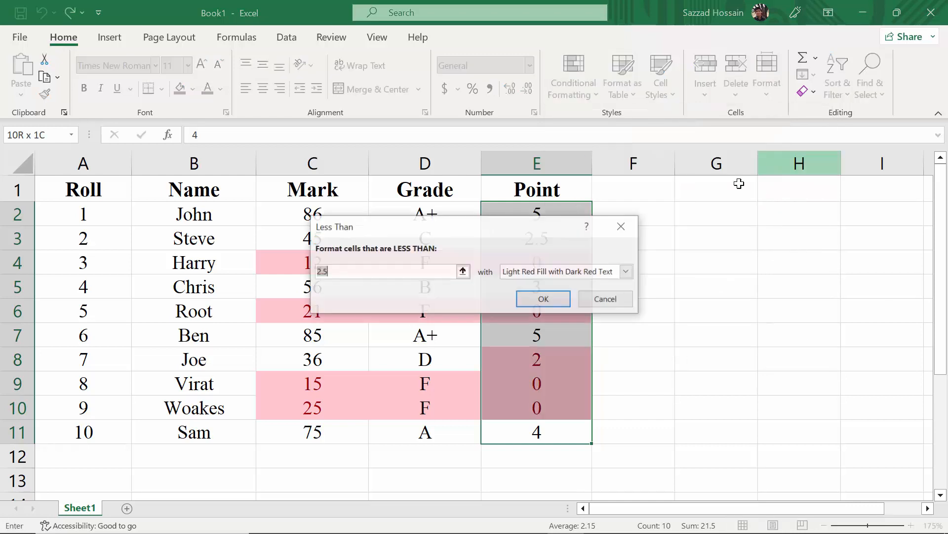
click(414, 270)
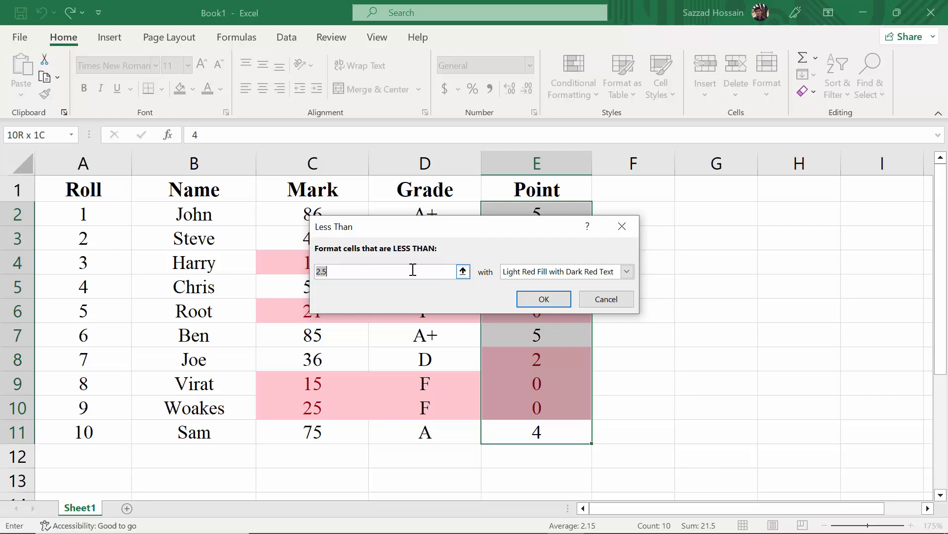
text(2)
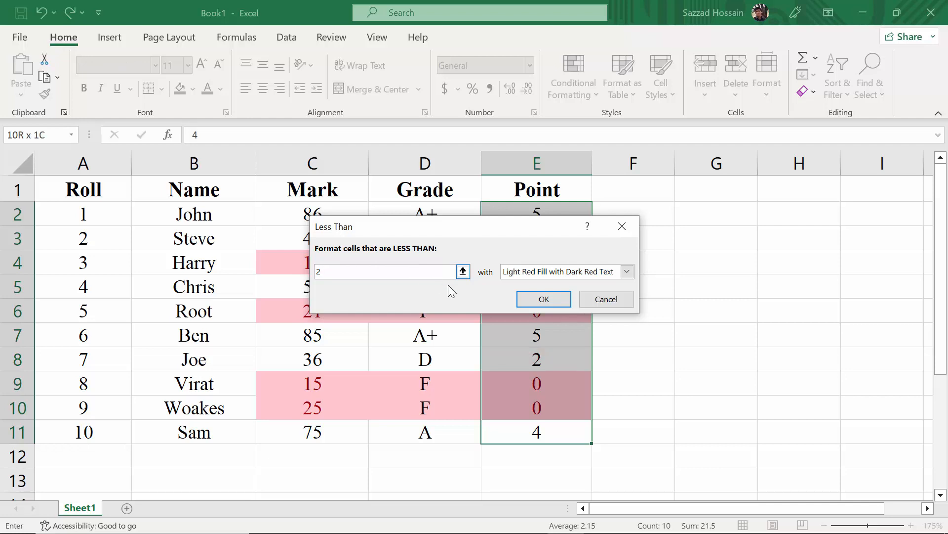
Choose a custom format for the Less Than rule and clear its strikethrough effect
click(627, 271)
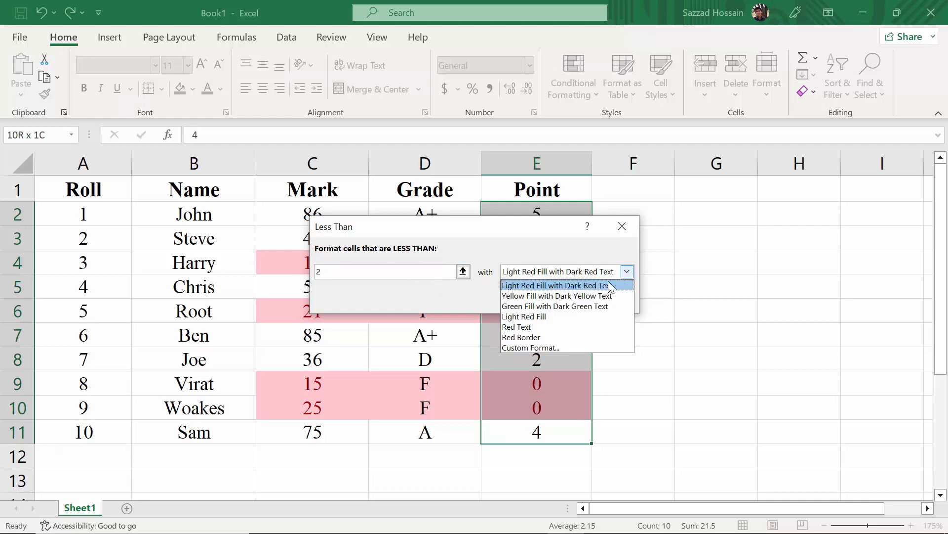
click(556, 347)
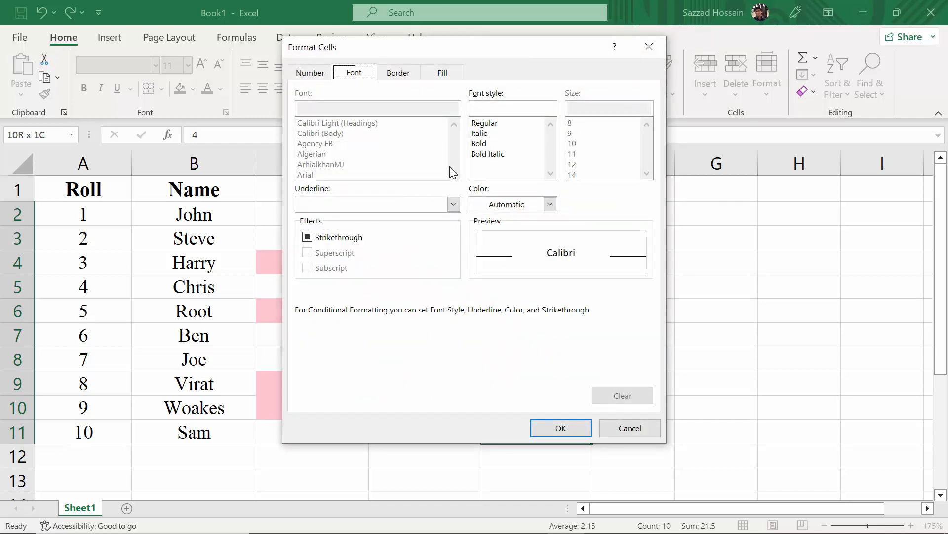
click(454, 204)
click(417, 216)
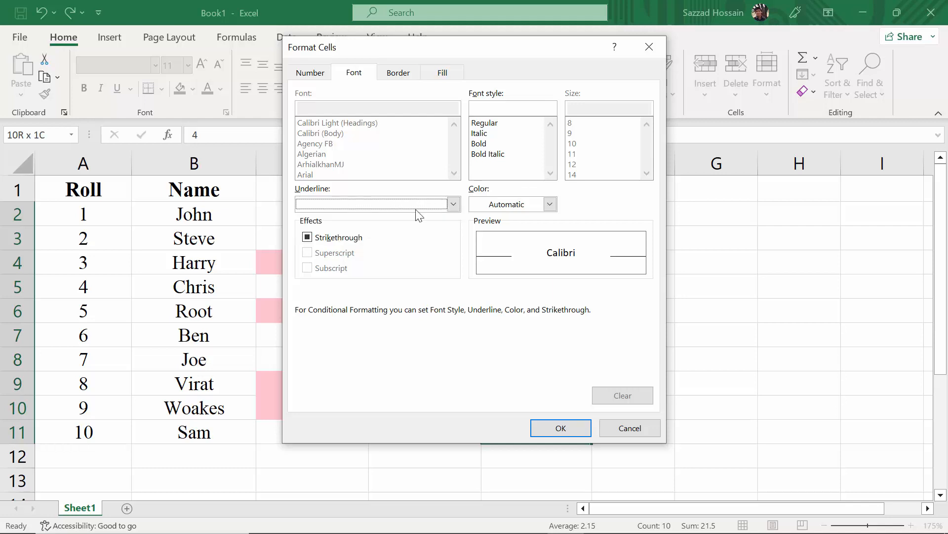
click(315, 240)
click(315, 239)
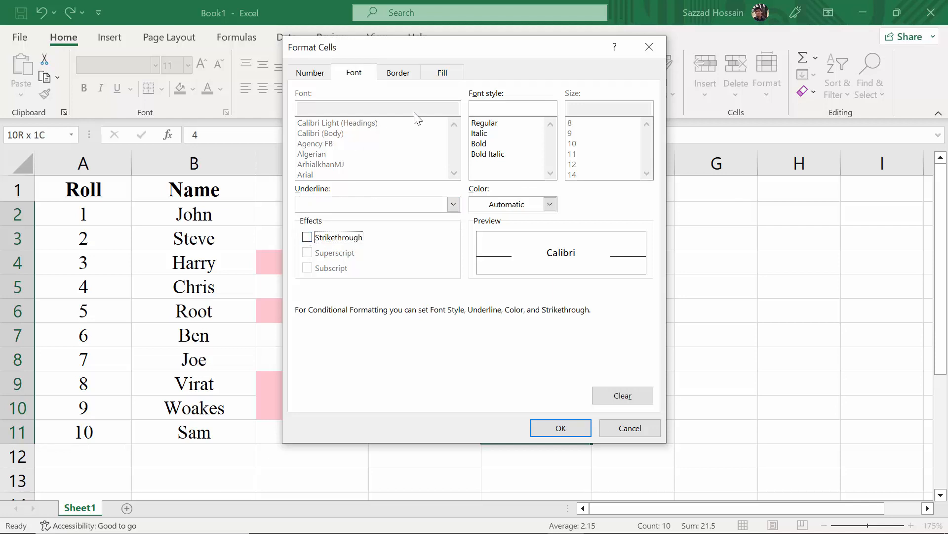
Give the rule's custom format an orange background fill and apply the rule to the Point column
click(326, 75)
click(340, 75)
click(401, 76)
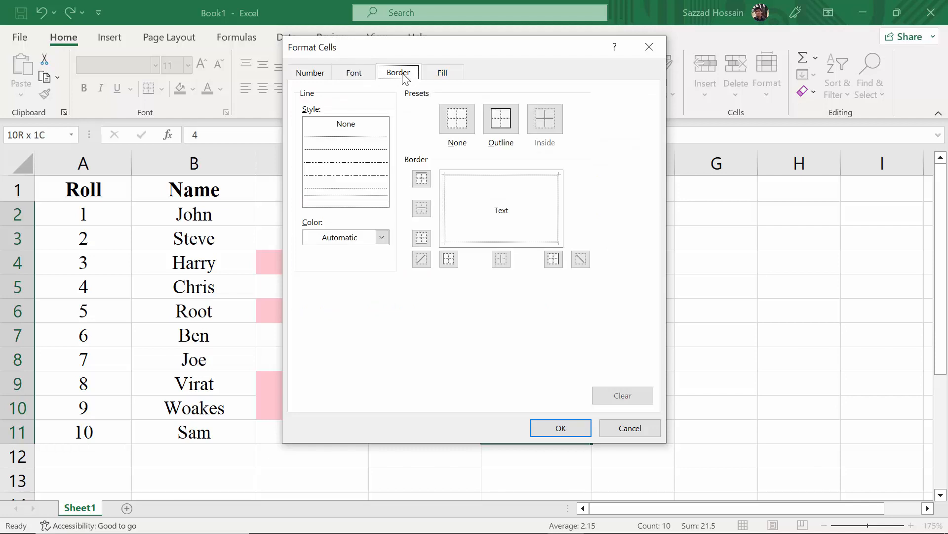
click(439, 79)
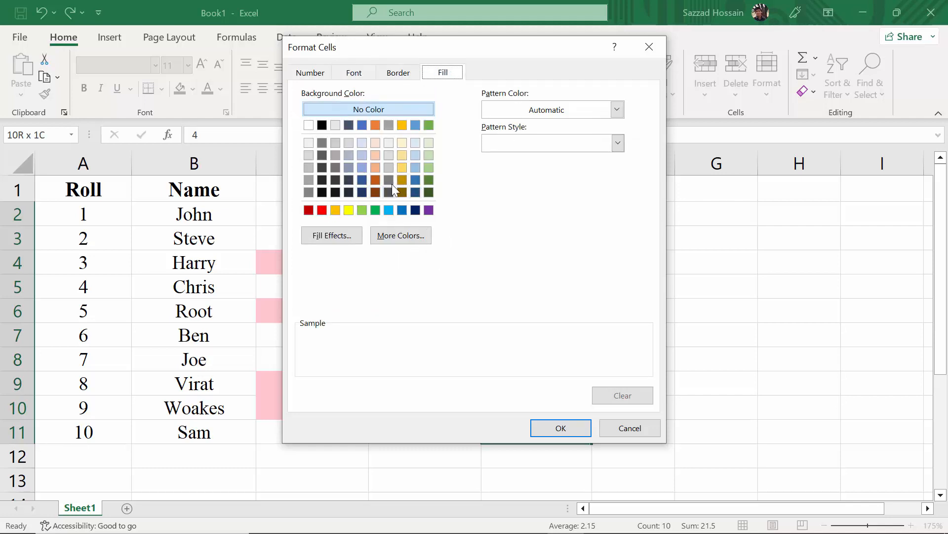
click(377, 126)
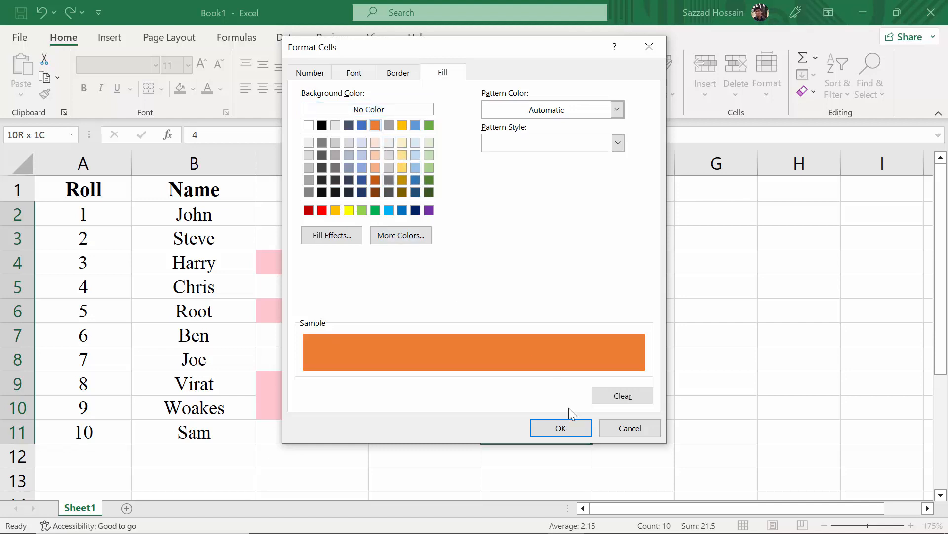
click(563, 426)
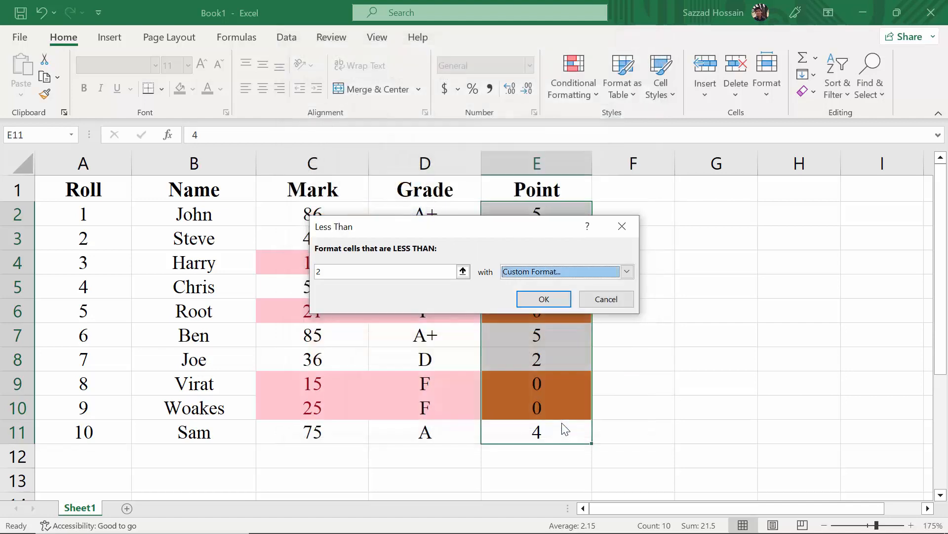
click(544, 300)
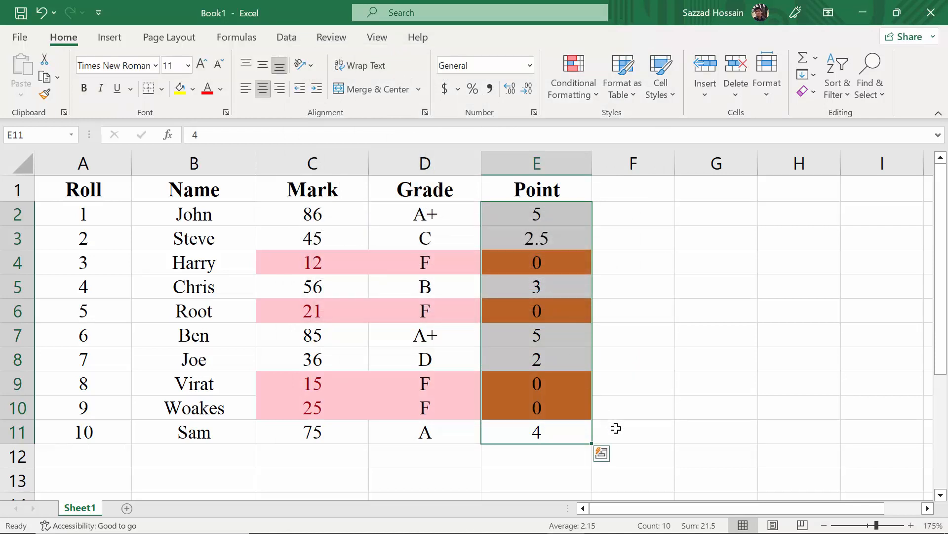
Check the highlighted cells in the Point column against the marks and grades in their rows
click(633, 268)
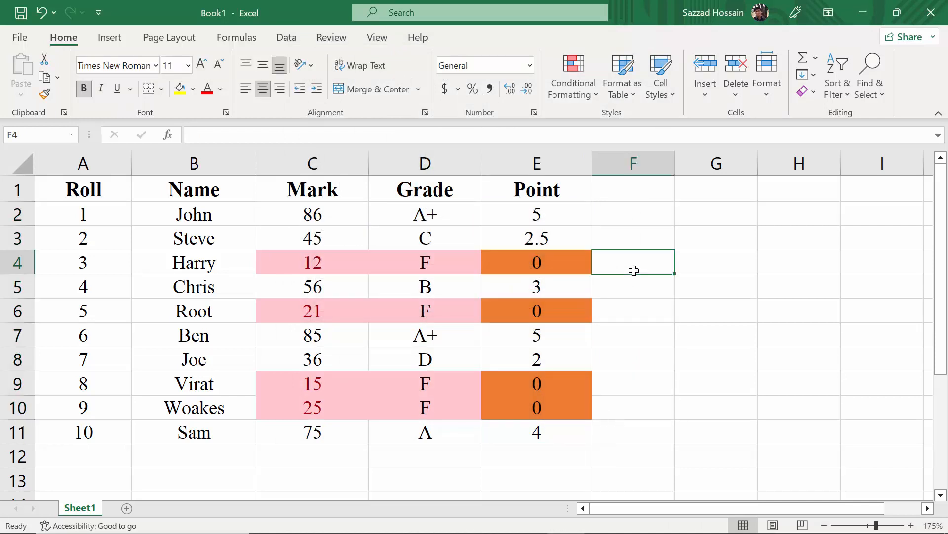
click(635, 408)
click(639, 386)
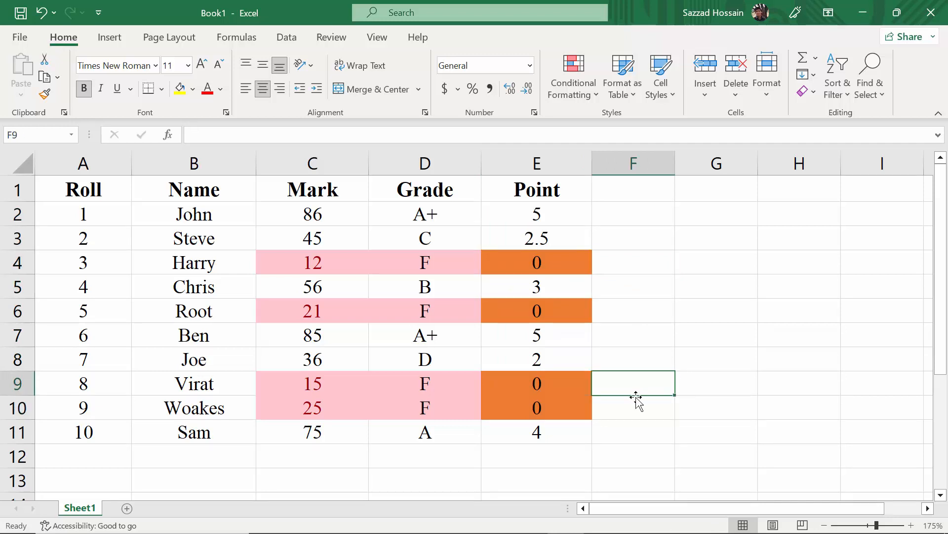
click(635, 408)
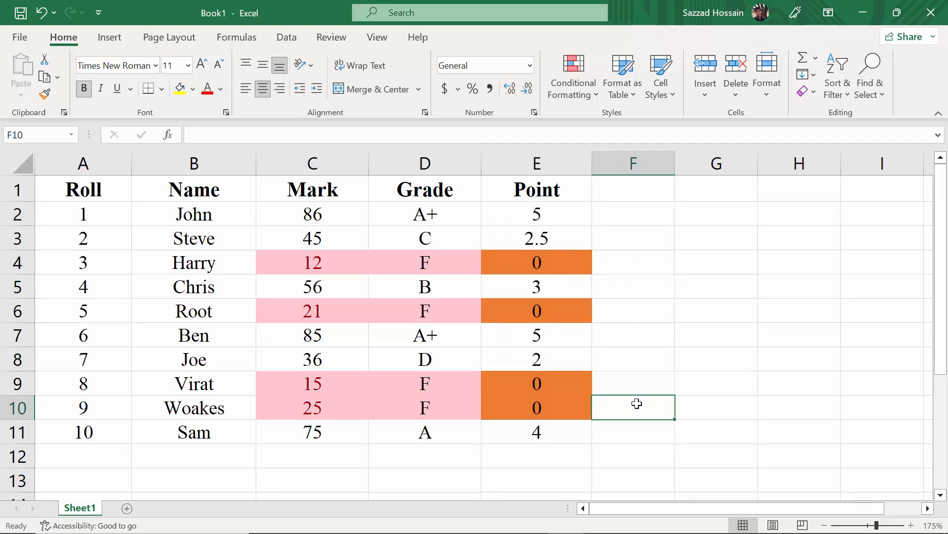